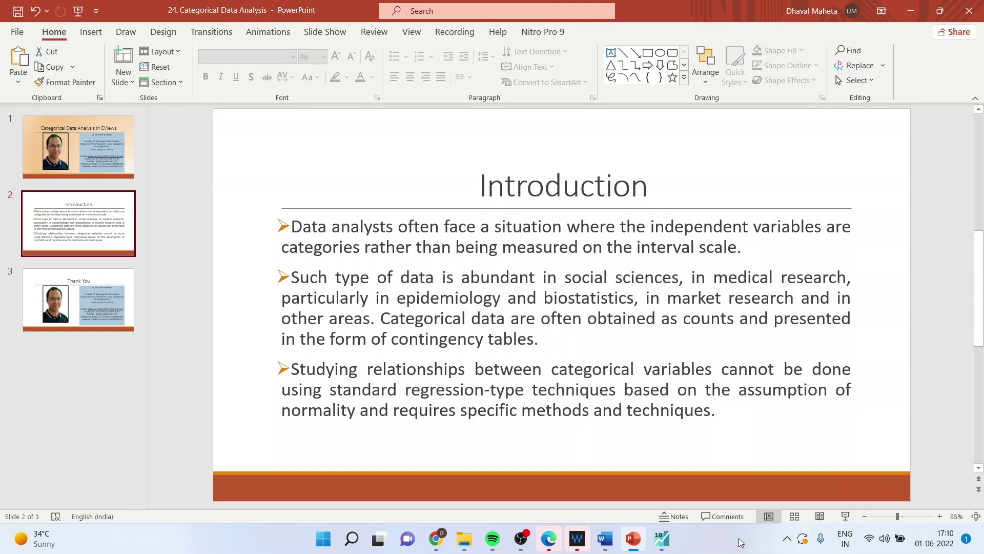
# Switch from PowerPoint to the EViews categorical data workfile with 5000 observations
pyautogui.click(661, 538)
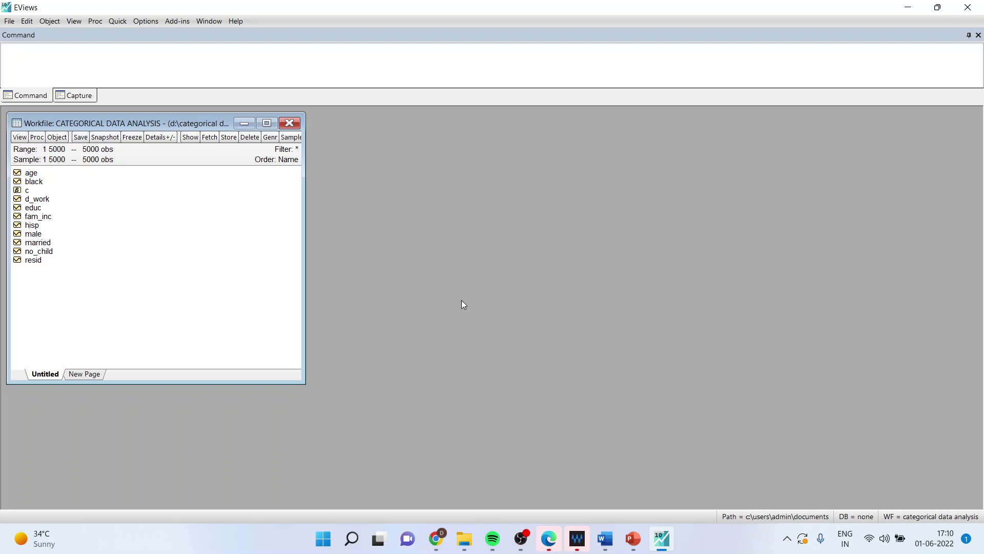
# Estimate 'fam_inc c educ male married' by least squares from Quick > Estimate Equation
pyautogui.click(117, 21)
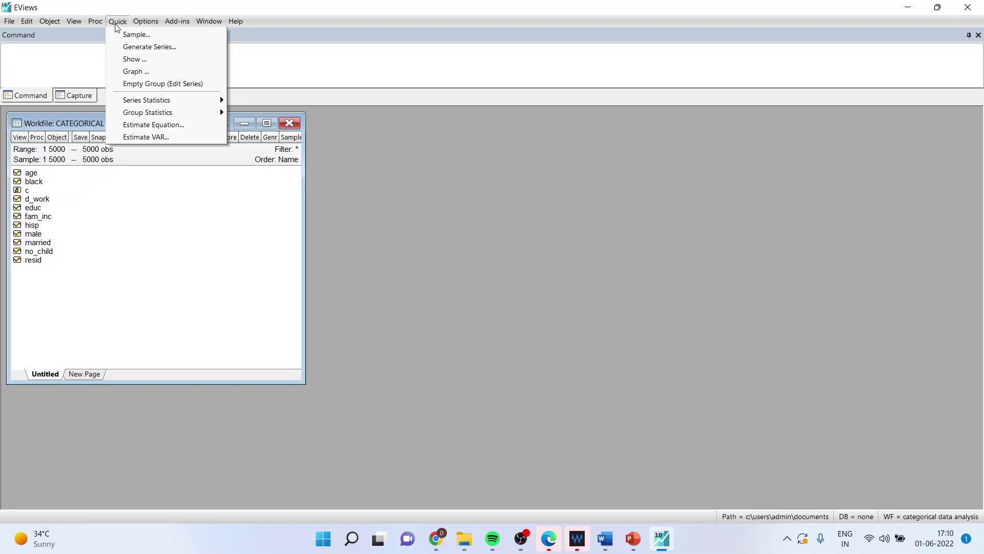
pyautogui.click(183, 123)
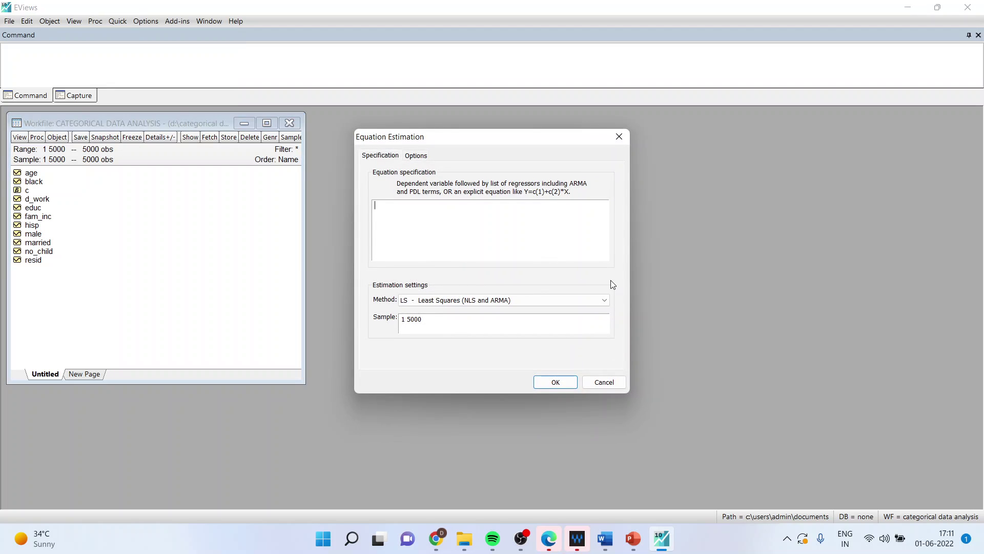
pyautogui.write('fam_inc')
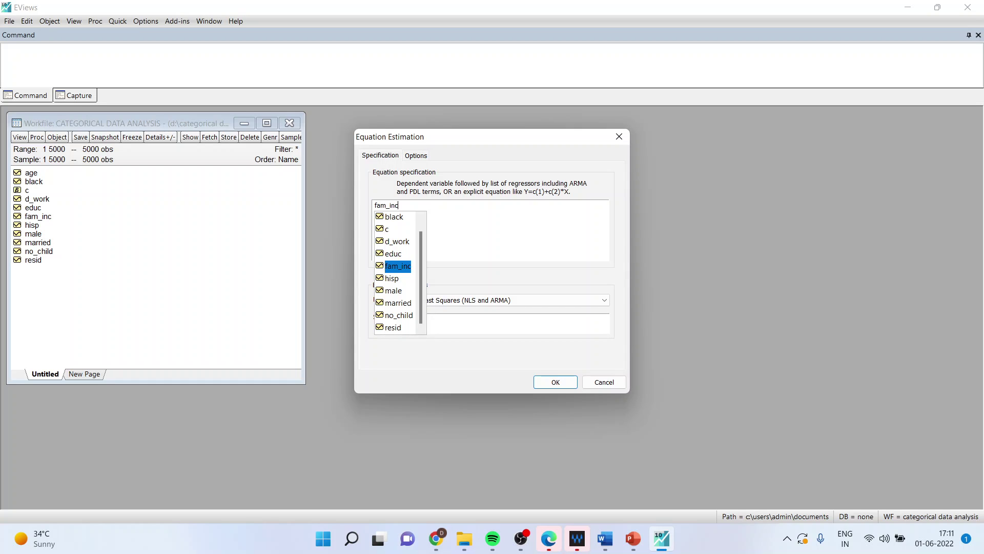
pyautogui.write(' c educ ')
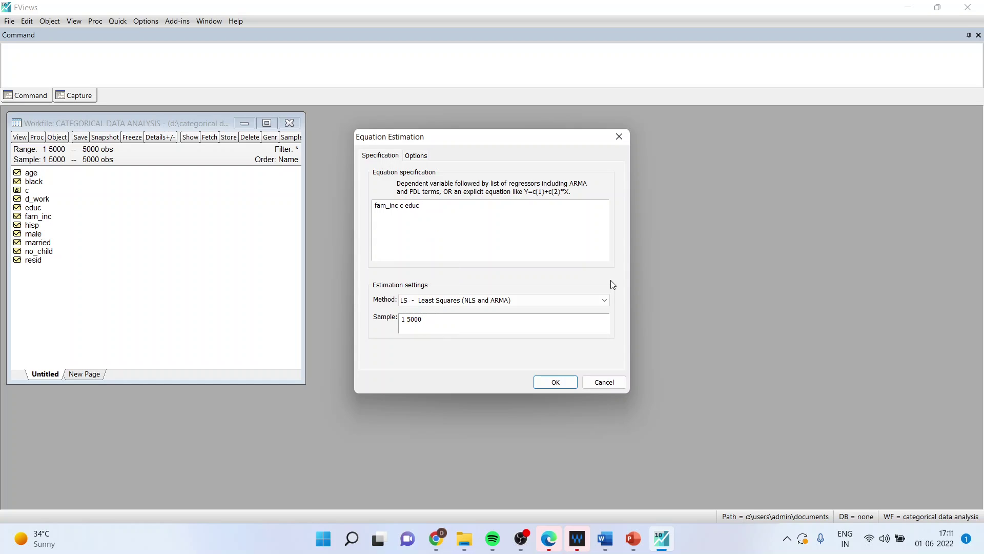
pyautogui.write('male married')
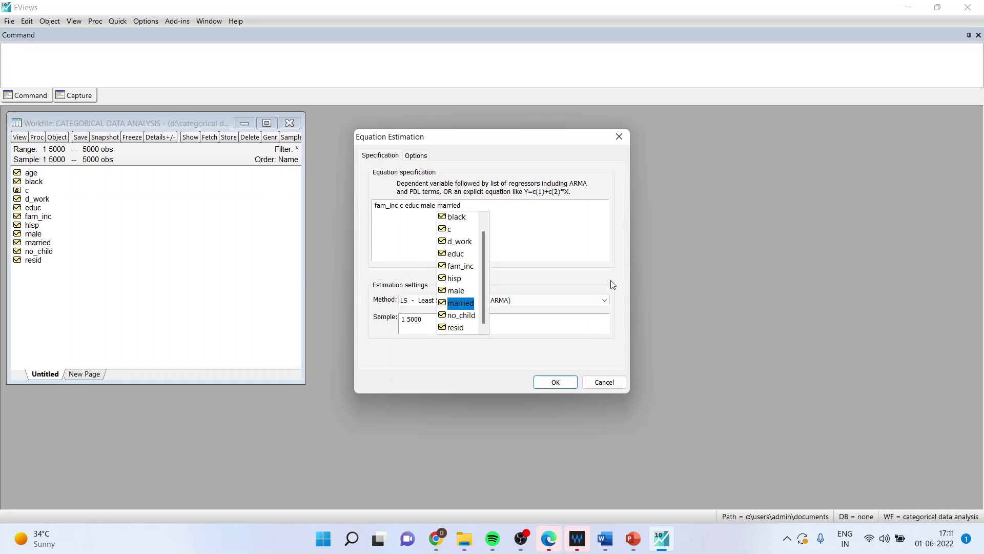
pyautogui.click(571, 243)
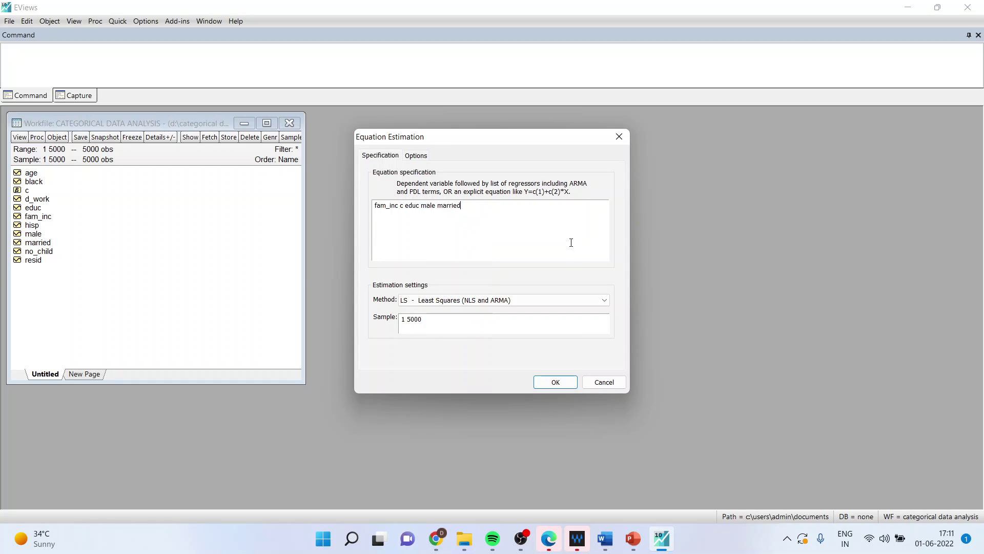
pyautogui.click(556, 382)
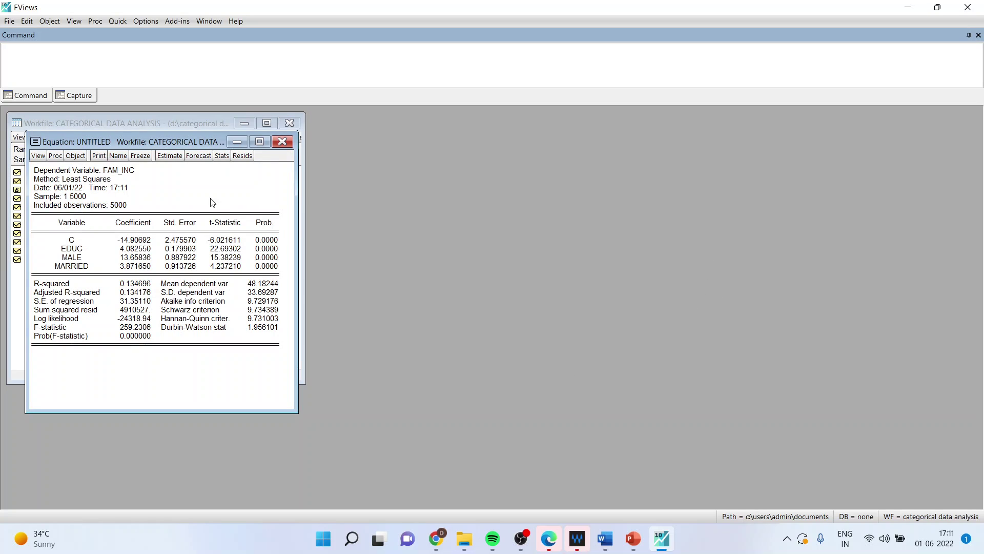
pyautogui.moveTo(160, 145); pyautogui.dragTo(479, 131)
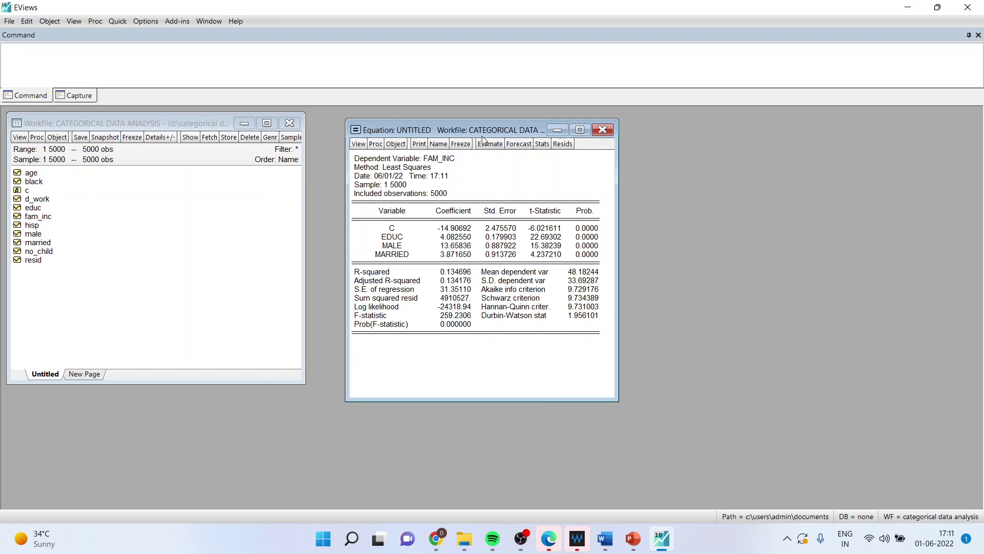
pyautogui.click(483, 140)
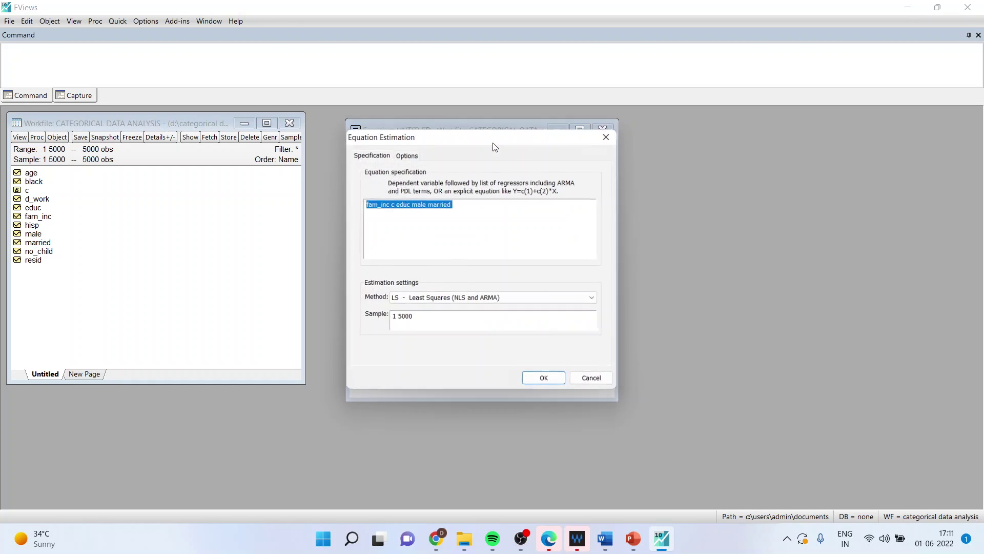
pyautogui.moveTo(453, 142); pyautogui.dragTo(751, 142)
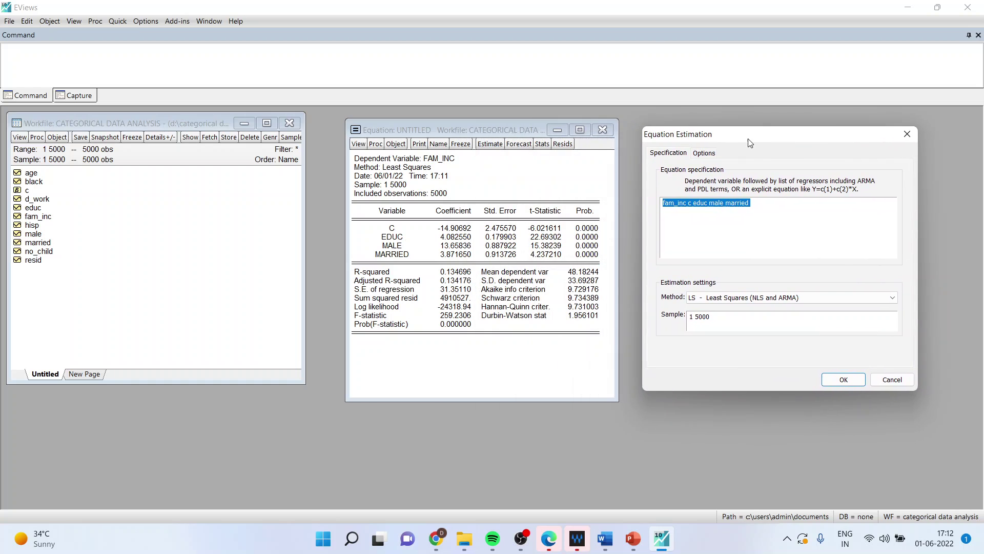
pyautogui.click(727, 205)
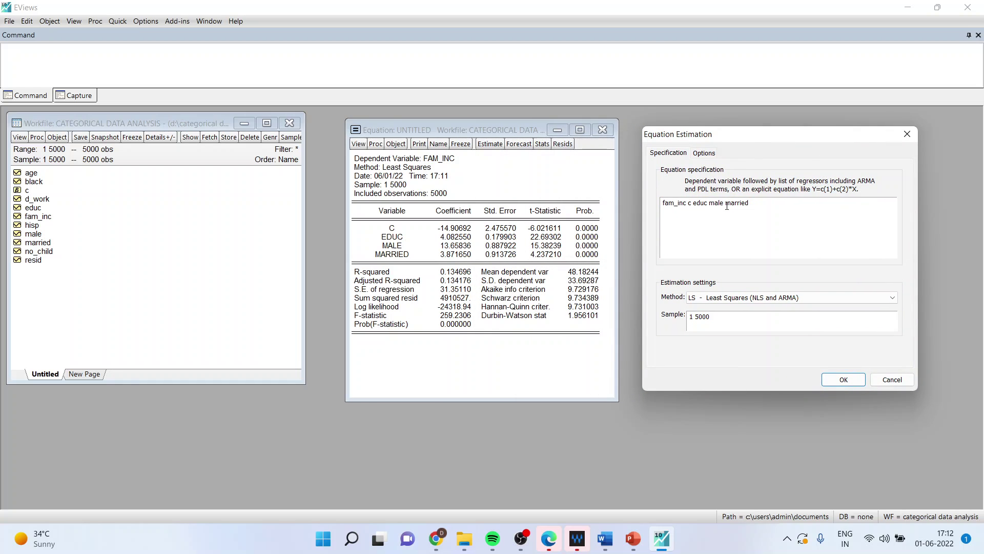
pyautogui.moveTo(725, 204); pyautogui.dragTo(707, 204)
pyautogui.press('BackSpace')
pyautogui.write('@expand(male)')
pyautogui.click(708, 203)
pyautogui.press('BackSpace')
pyautogui.press('BackSpace')
pyautogui.click(844, 379)
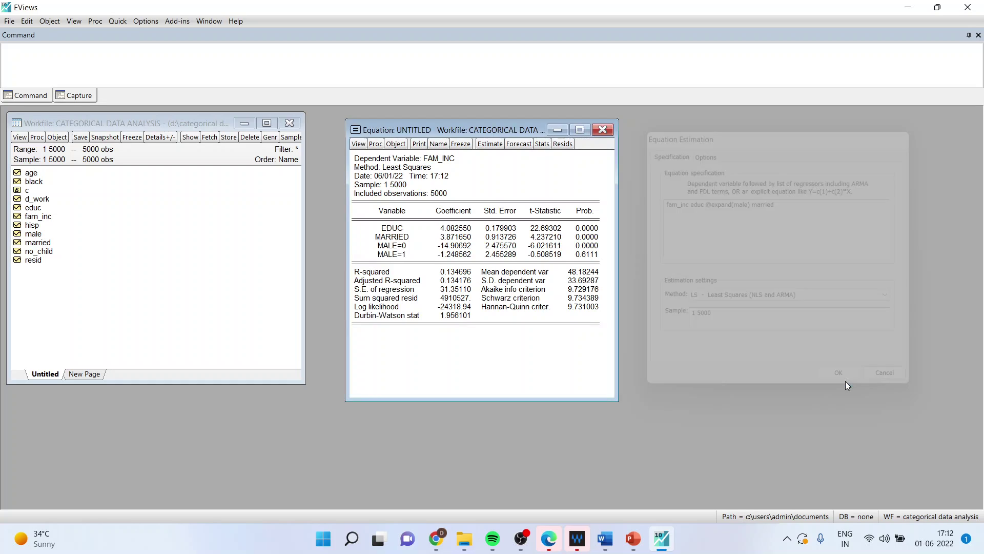
# Compare the full MALE=0 and MALE=1 coefficients and the MARRIED row, then reopen the specification
pyautogui.click(453, 248)
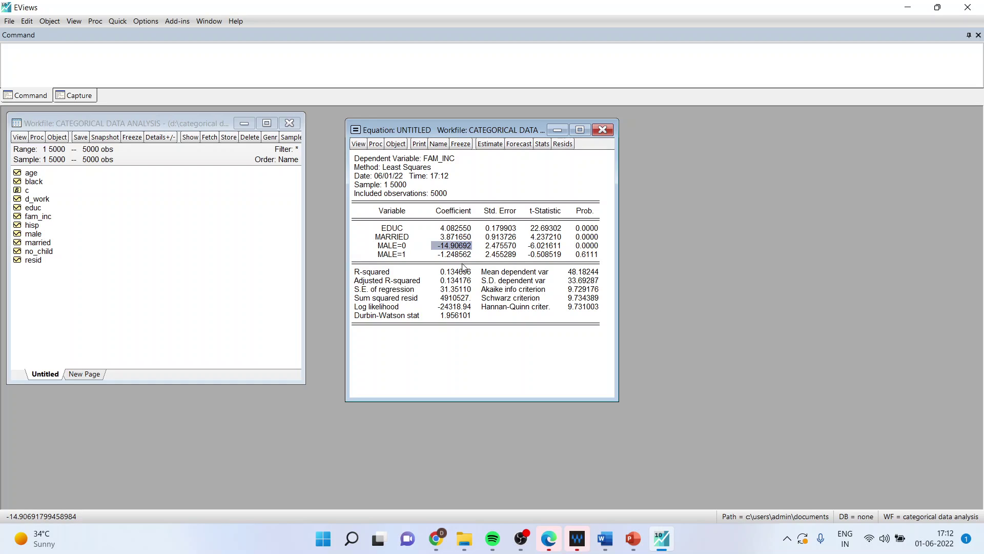
pyautogui.click(459, 257)
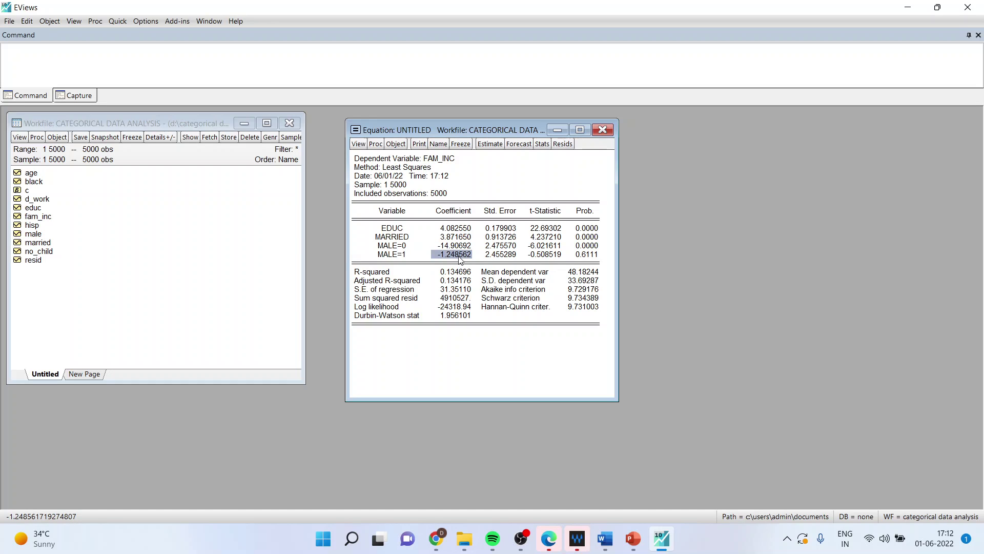
pyautogui.click(454, 246)
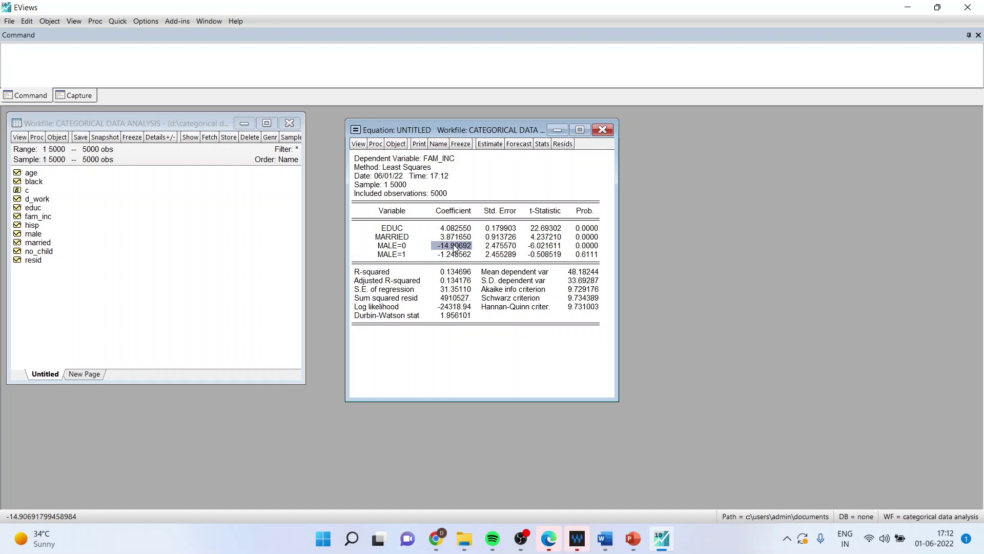
pyautogui.click(455, 255)
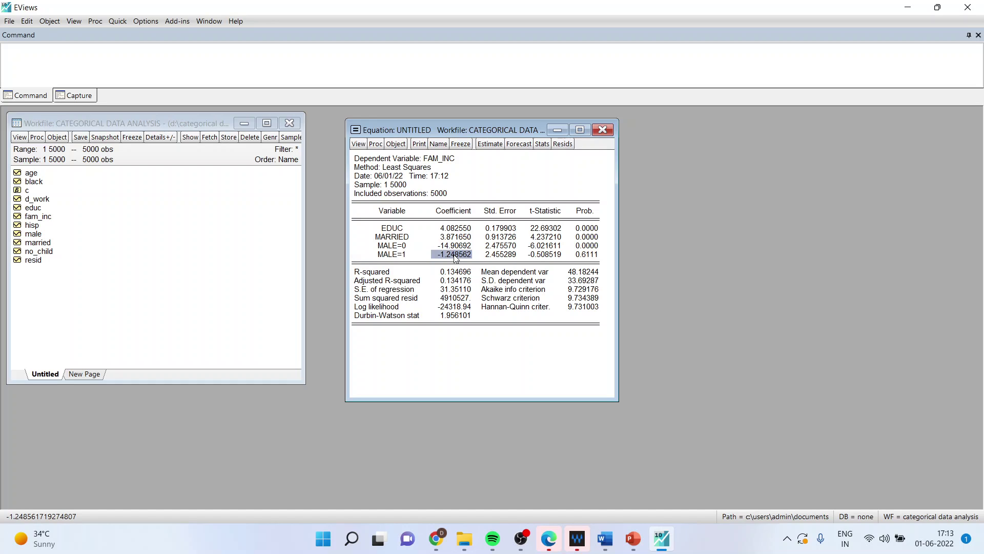
pyautogui.click(395, 239)
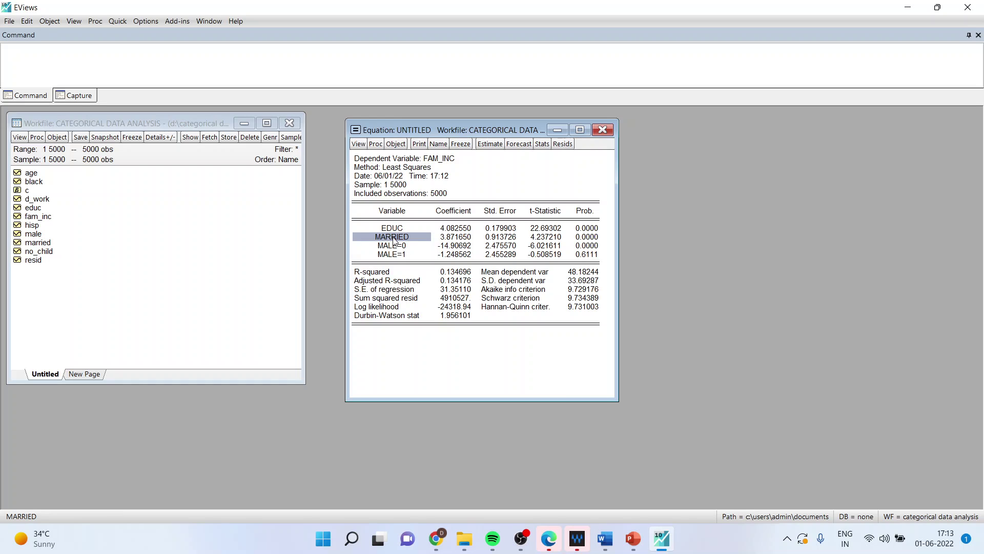
pyautogui.click(490, 146)
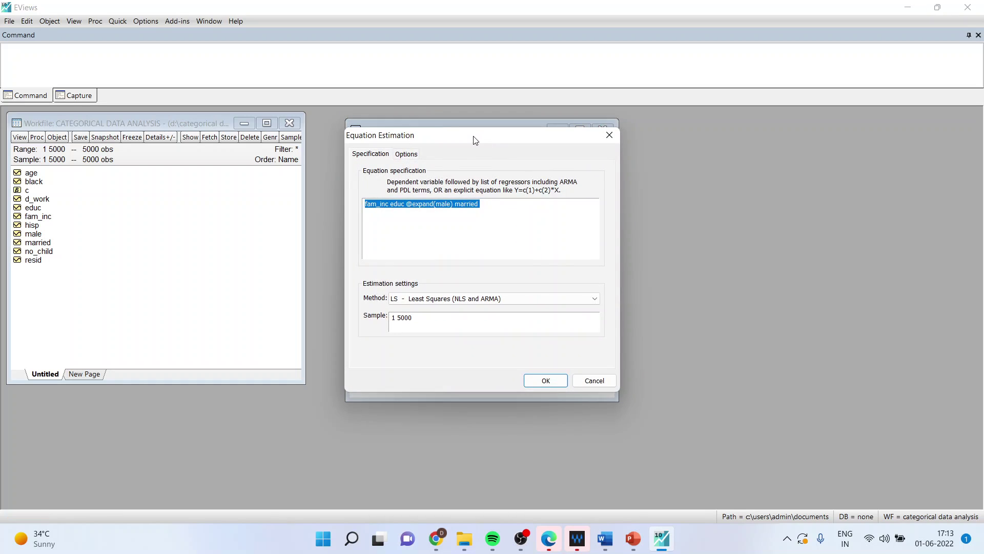
pyautogui.moveTo(476, 138); pyautogui.dragTo(574, 157)
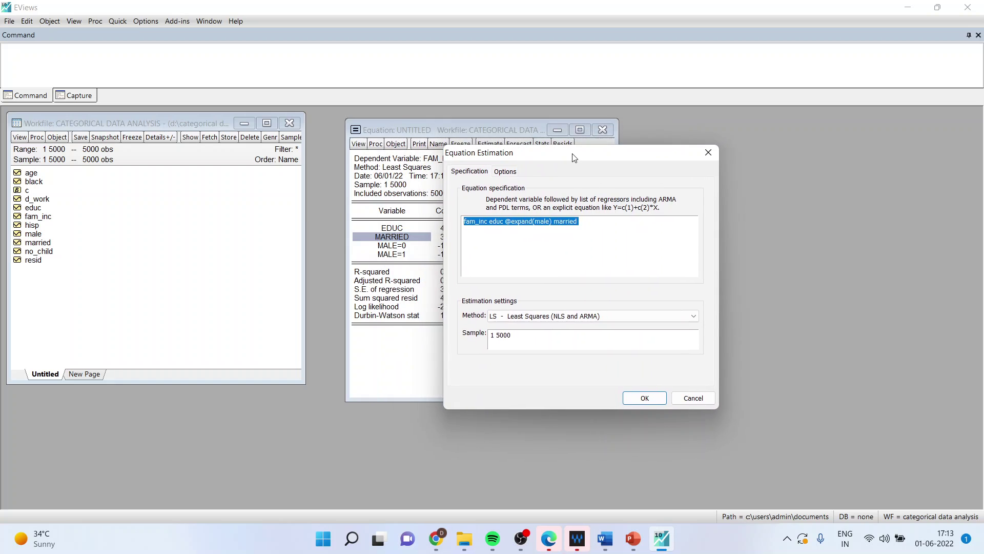
pyautogui.click(553, 222)
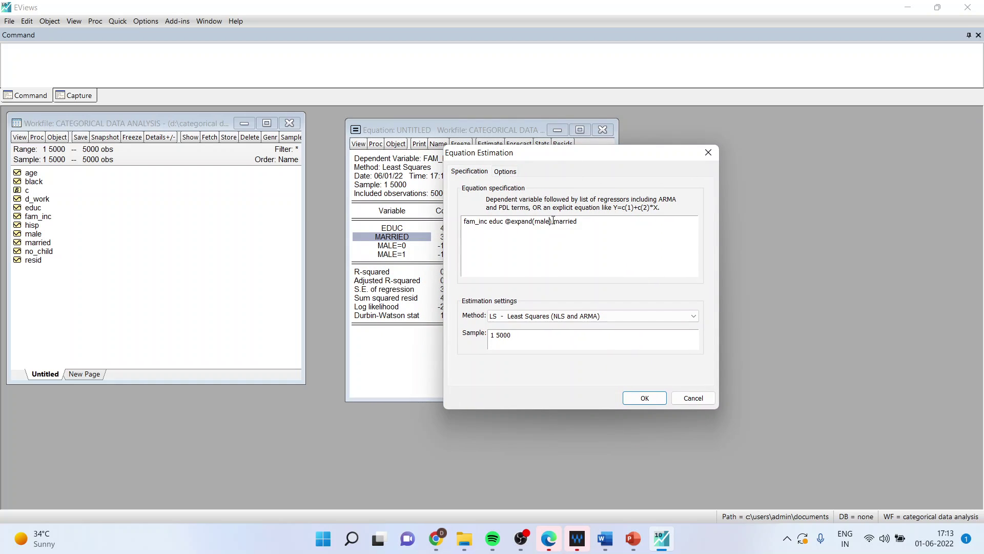
pyautogui.write(',married')
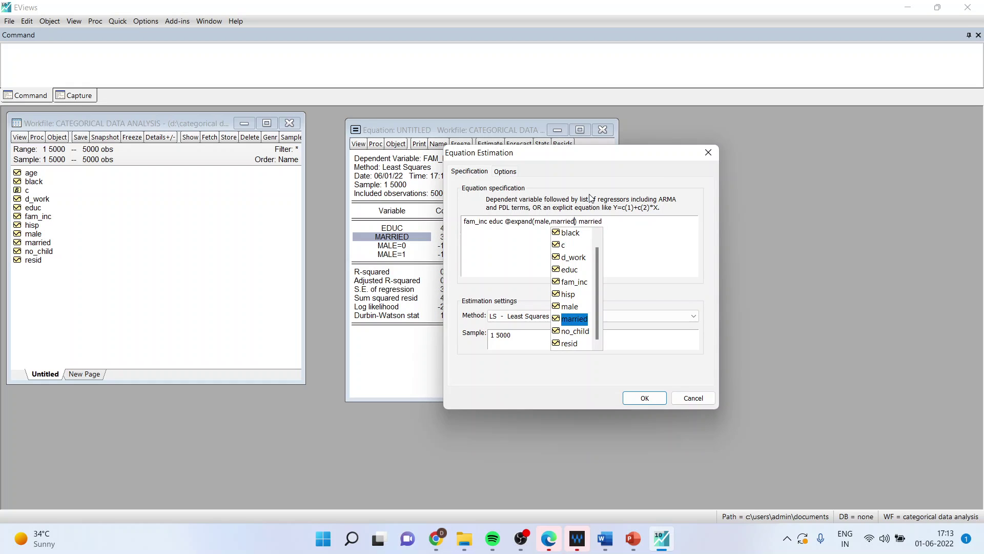
pyautogui.doubleClick(609, 222)
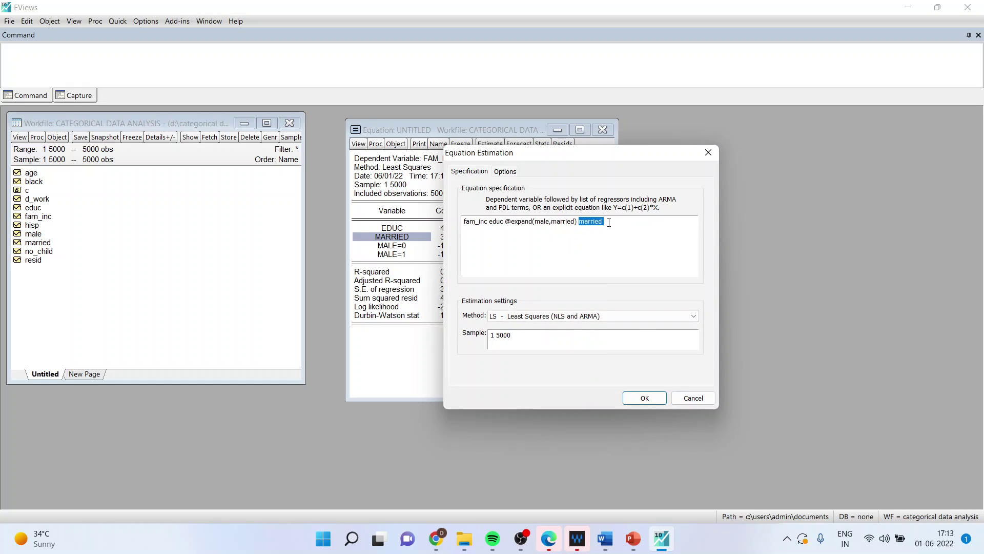
pyautogui.press('BackSpace')
# Run the interaction-dummy estimation, maximize the output and read the dummies' exact p-values
pyautogui.click(647, 400)
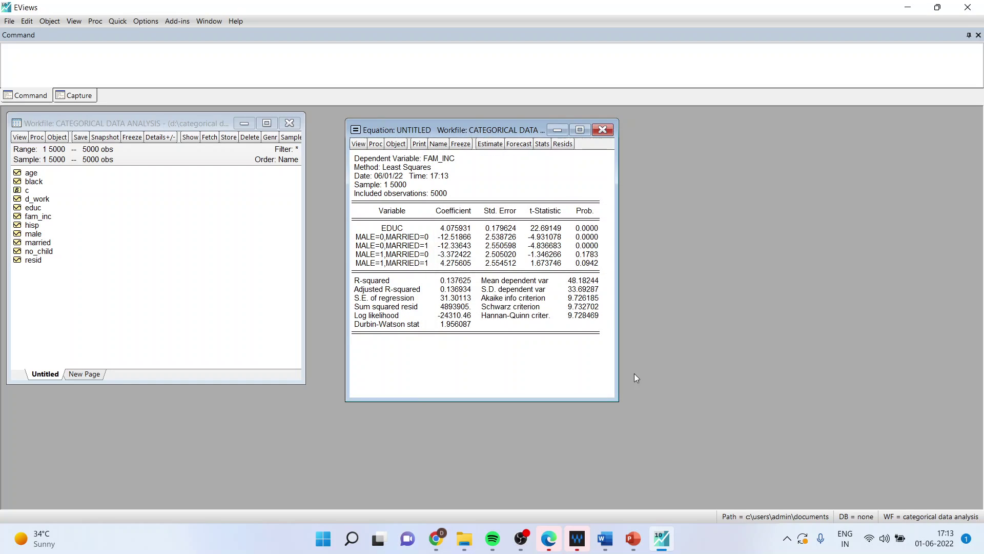
pyautogui.click(580, 130)
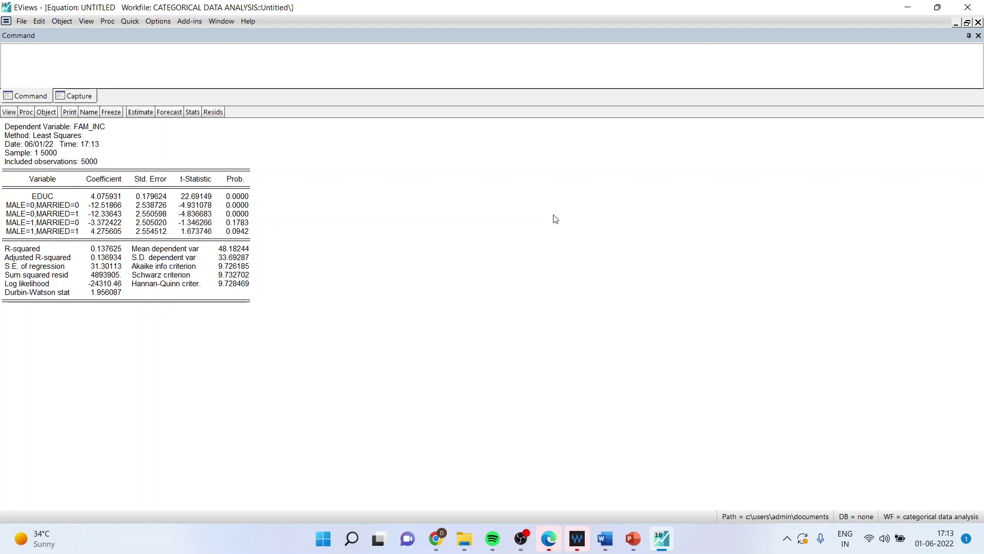
pyautogui.click(230, 213)
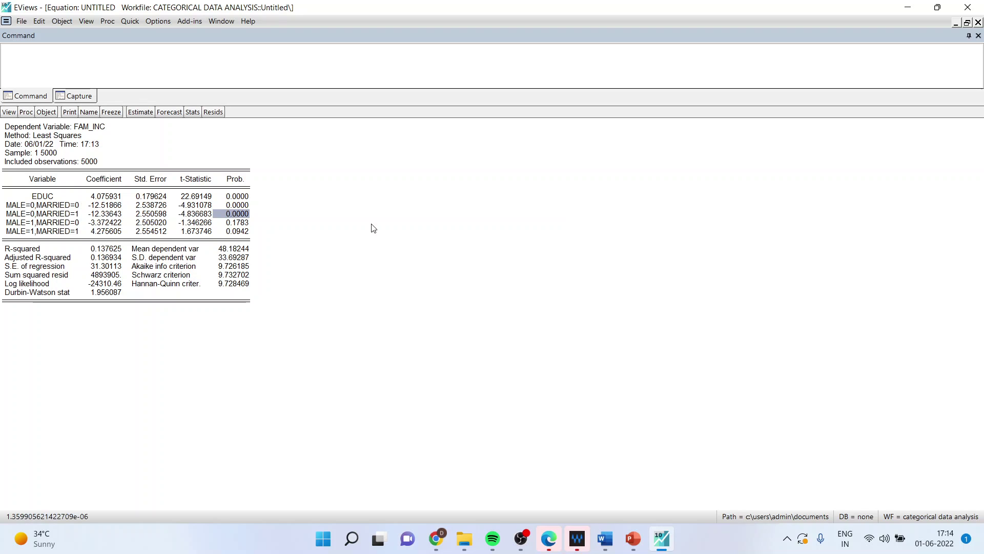
pyautogui.click(37, 207)
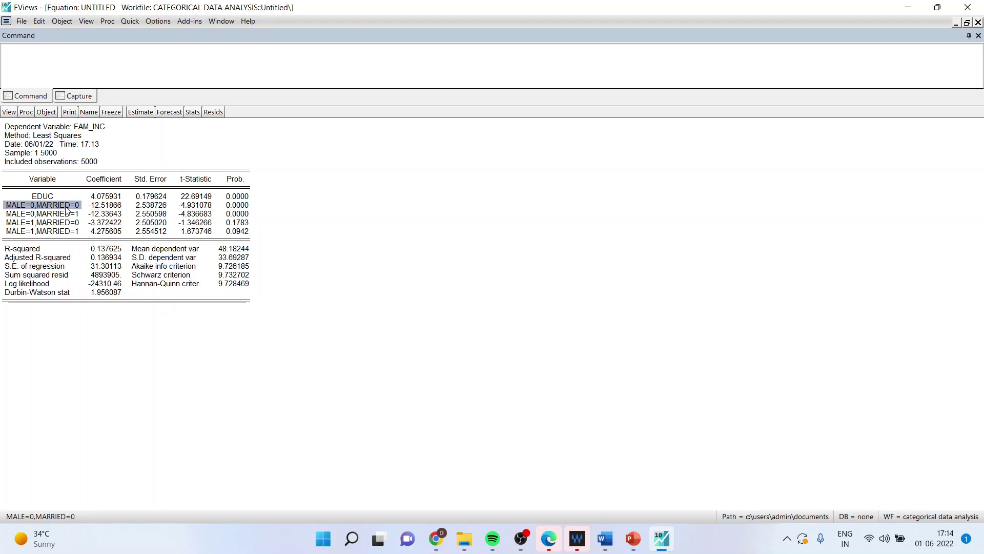
pyautogui.click(239, 208)
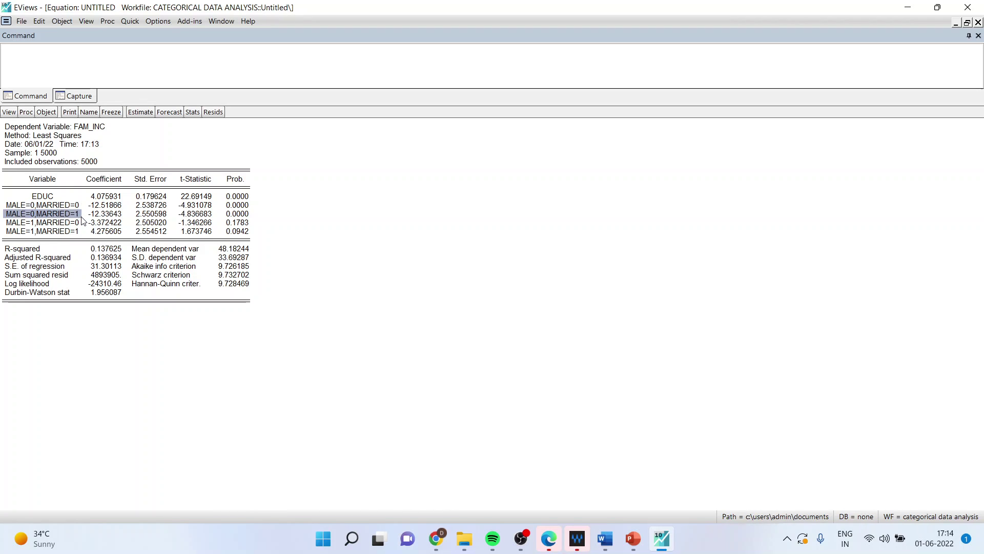
pyautogui.click(239, 214)
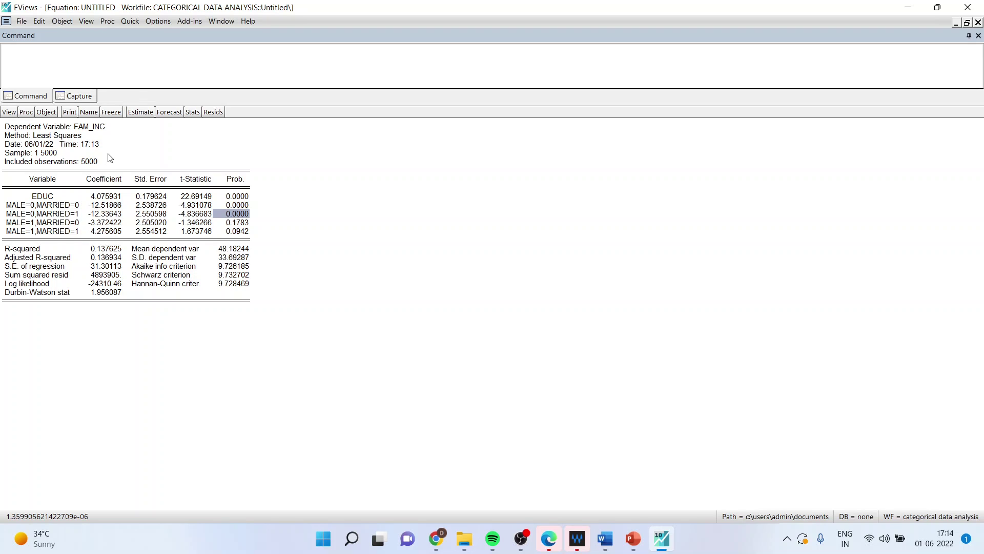
pyautogui.click(141, 115)
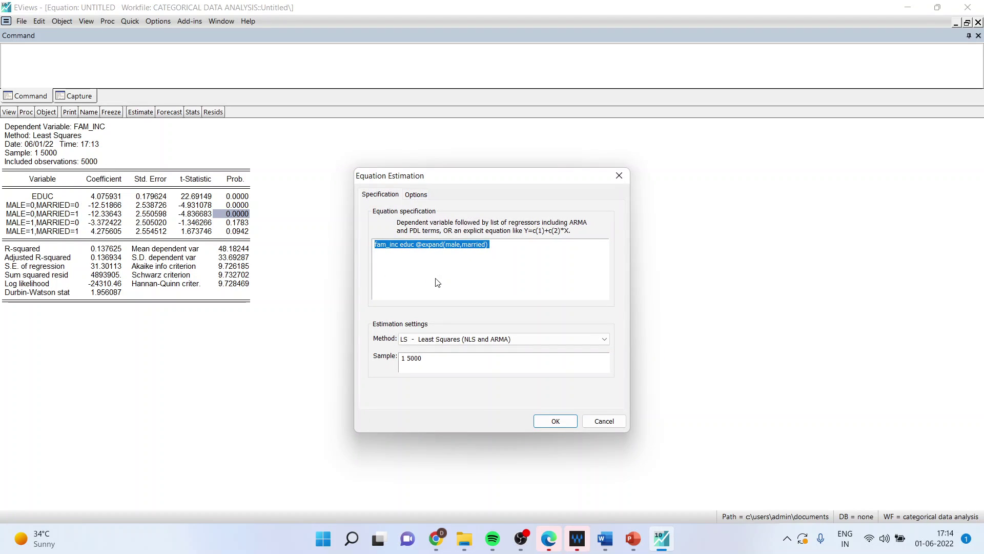
pyautogui.click(400, 245)
pyautogui.write('c')
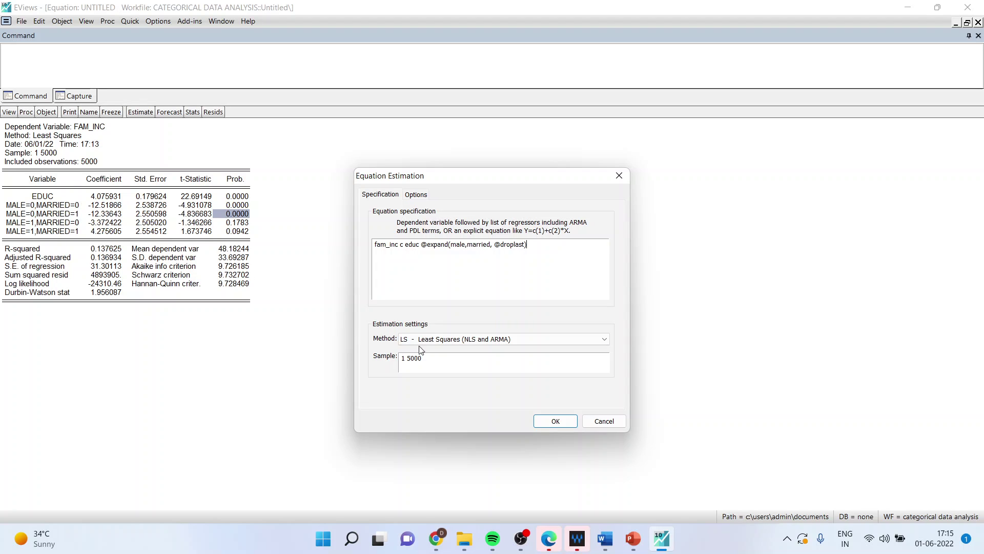
pyautogui.click(539, 422)
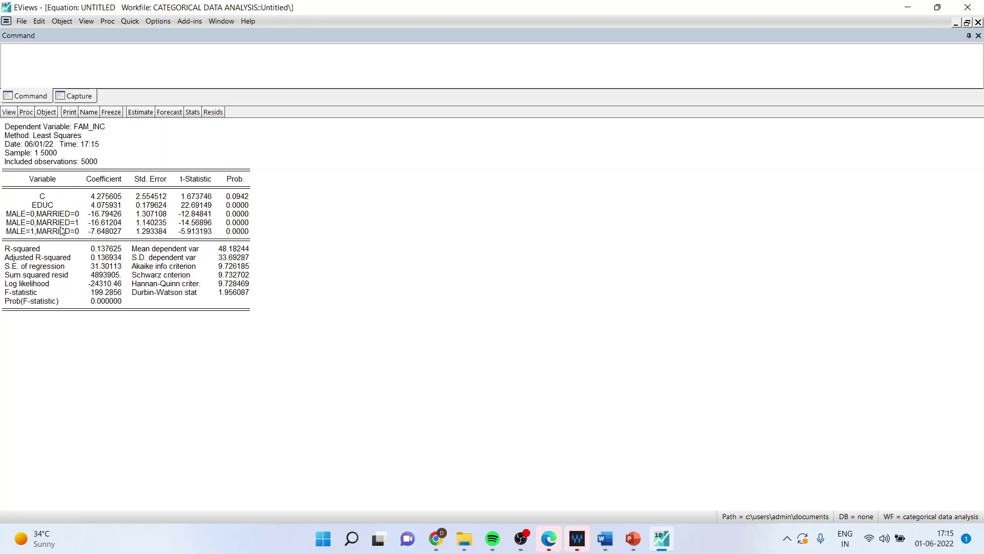
# Highlight the constant C row and the three remaining MALE/MARRIED dummy rows to compare them
pyautogui.click(44, 198)
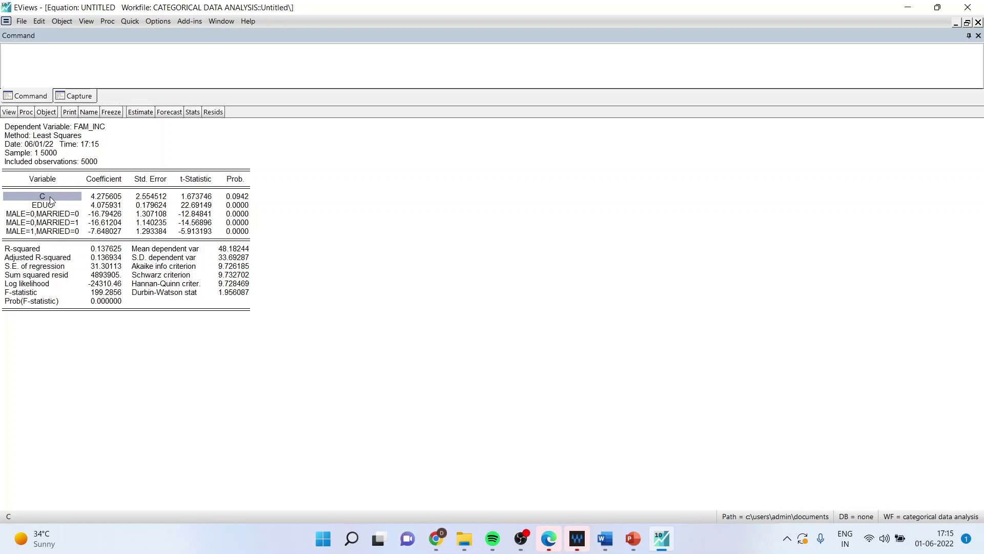
pyautogui.moveTo(57, 214); pyautogui.dragTo(60, 238)
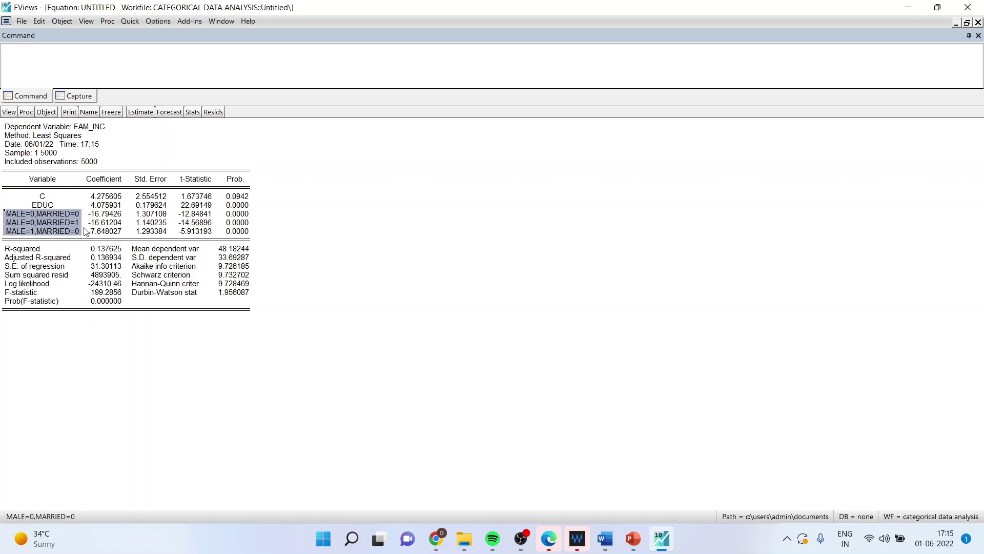
pyautogui.click(44, 196)
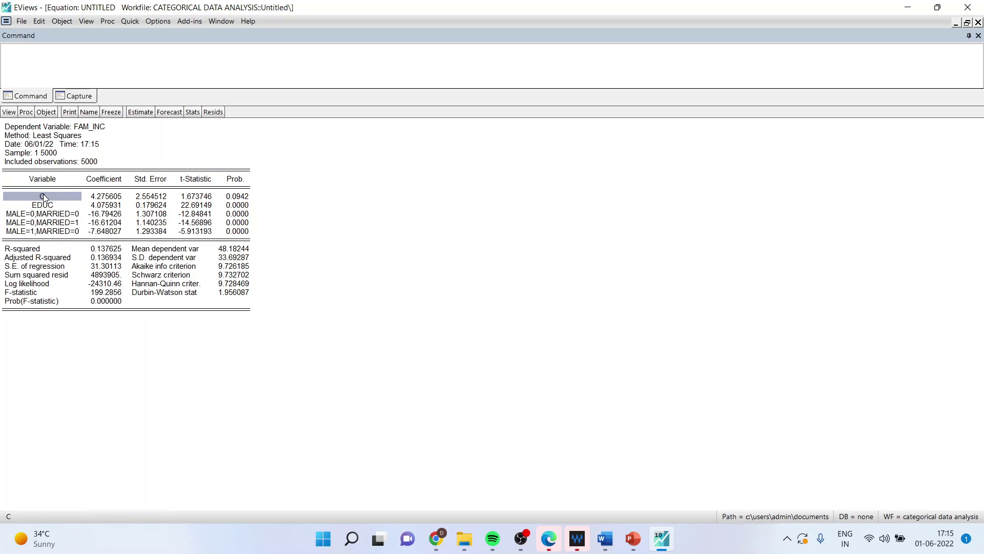